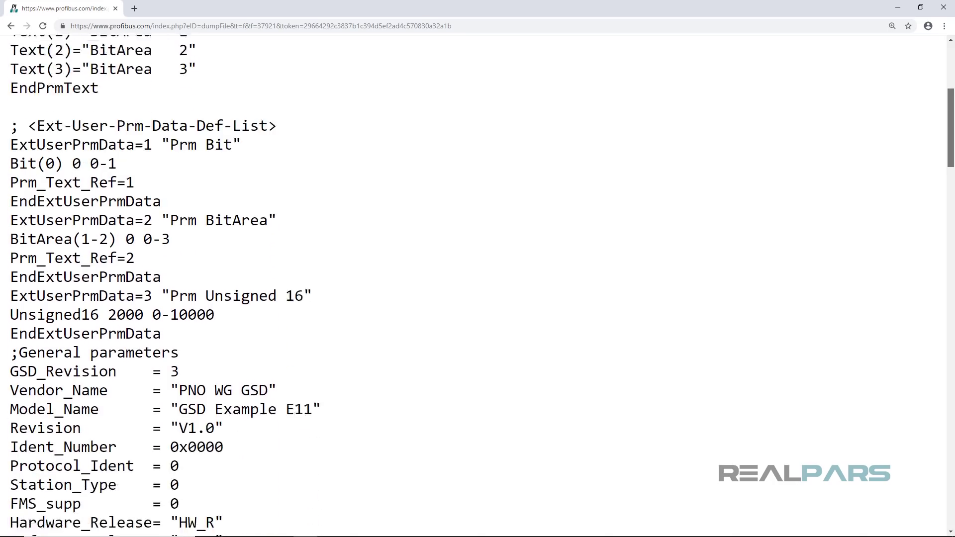
- Examine the example GSD file's general parameters, supported baud rates, physical interface delays and slave specification
{"action": "scroll", "coordinate": [478, 286], "scroll_direction": "down", "scroll_amount": 10}
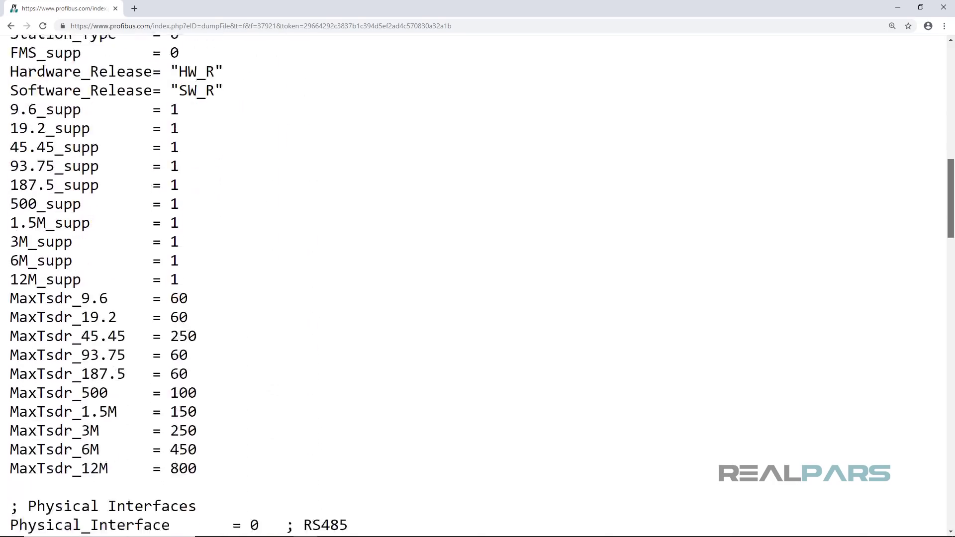
{"action": "scroll", "coordinate": [478, 286], "scroll_direction": "down", "scroll_amount": 10}
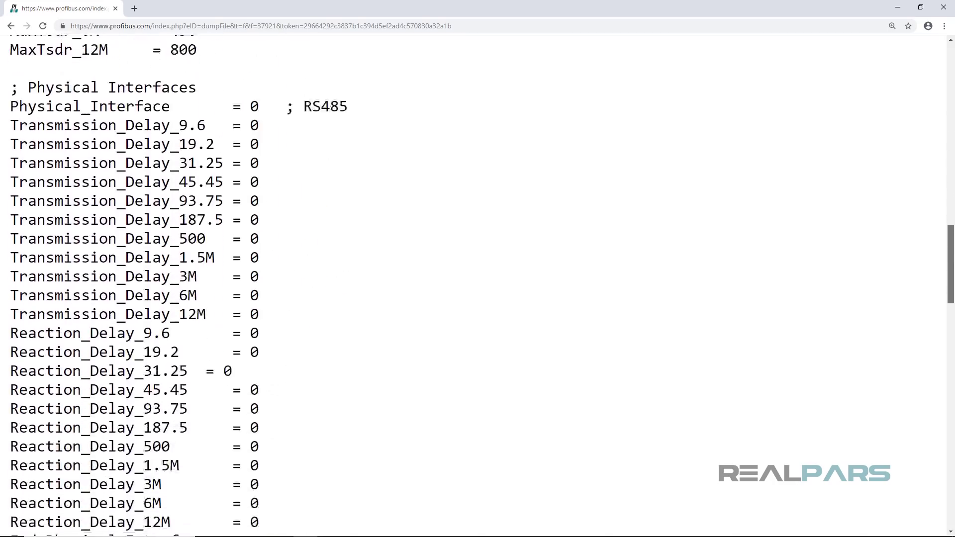
{"action": "scroll", "coordinate": [478, 286], "scroll_direction": "down", "scroll_amount": 9}
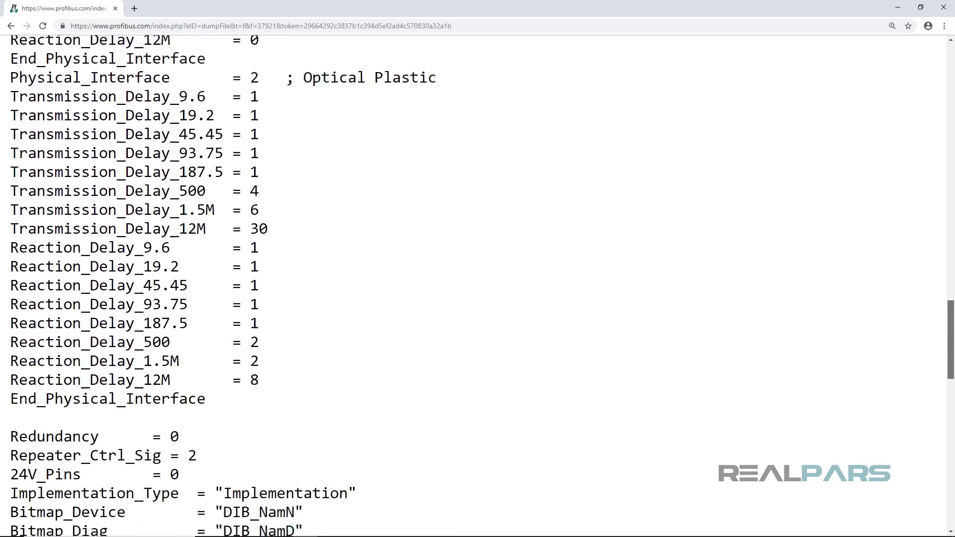
{"action": "scroll", "coordinate": [952, 434], "scroll_direction": "down", "scroll_amount": 9}
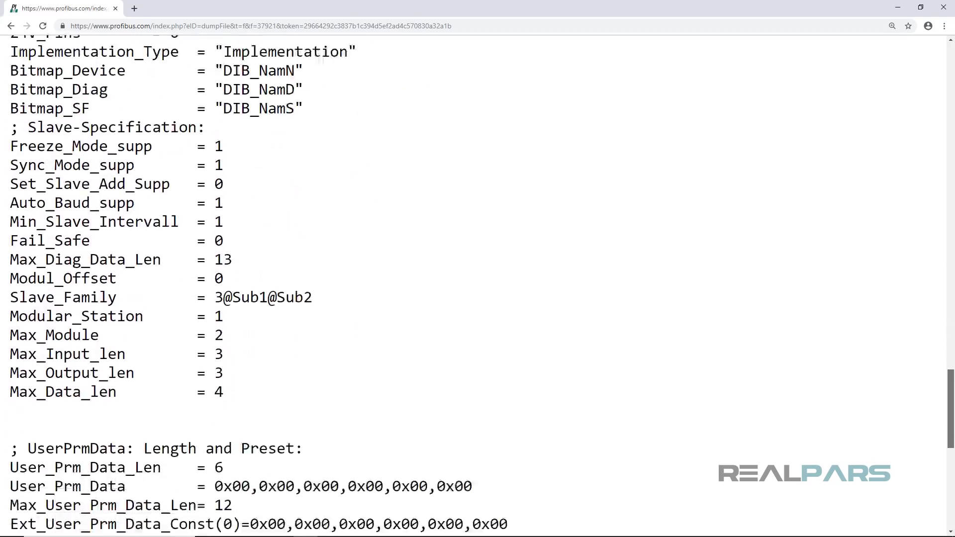
{"action": "left_click_drag", "start_coordinate": [952, 434], "coordinate": [953, 449]}
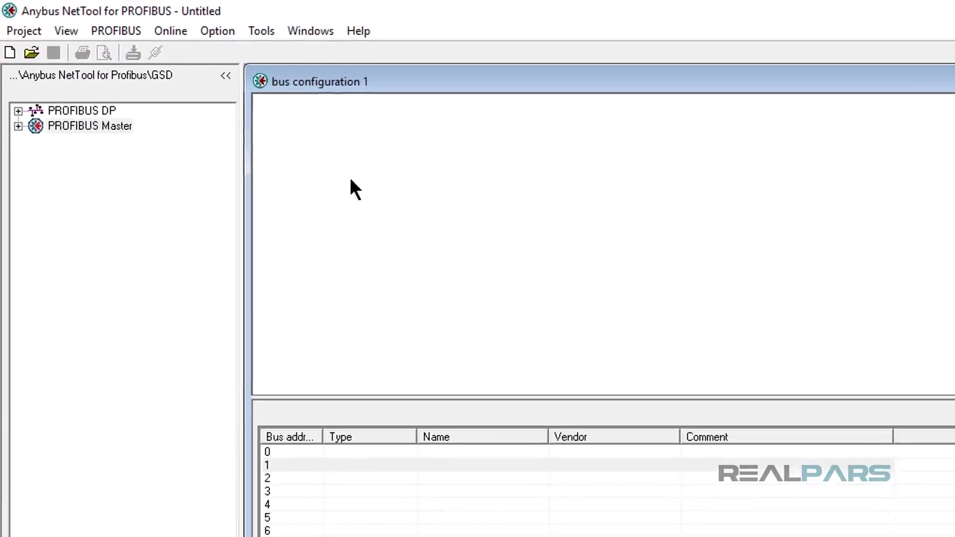
- Add the Anybus-M DPV1 PROFIBUS master to bus configuration 1
{"action": "left_click", "coordinate": [14, 94]}
{"action": "left_click", "coordinate": [48, 150]}
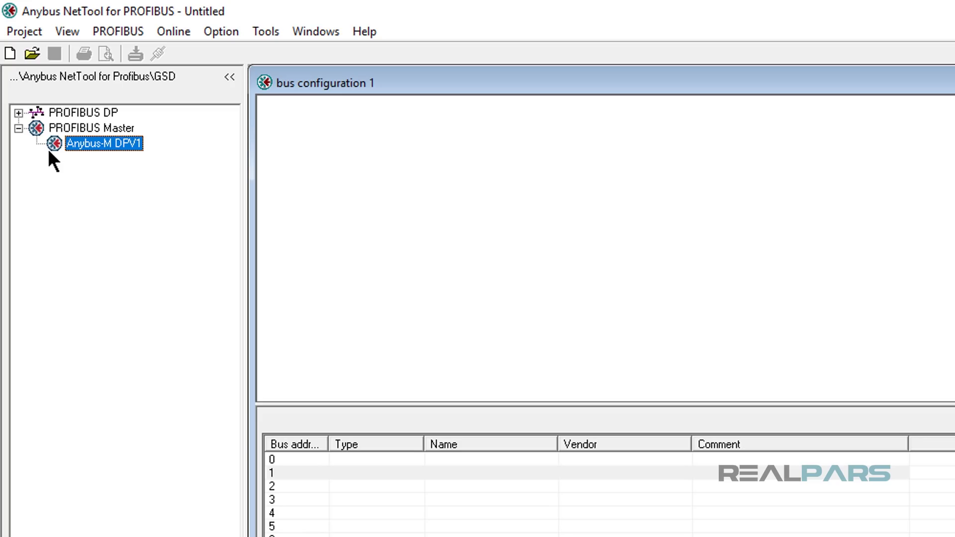
{"action": "left_click_drag", "start_coordinate": [315, 153], "coordinate": [530, 162]}
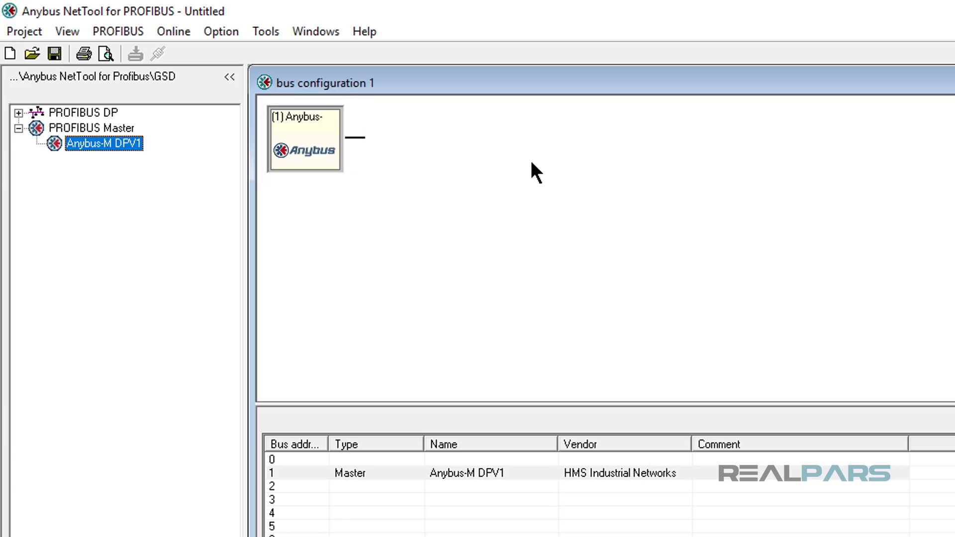
- Review the Anybus-M DPV1 master's bus address entry, common properties and bus parameters
{"action": "left_click", "coordinate": [295, 470]}
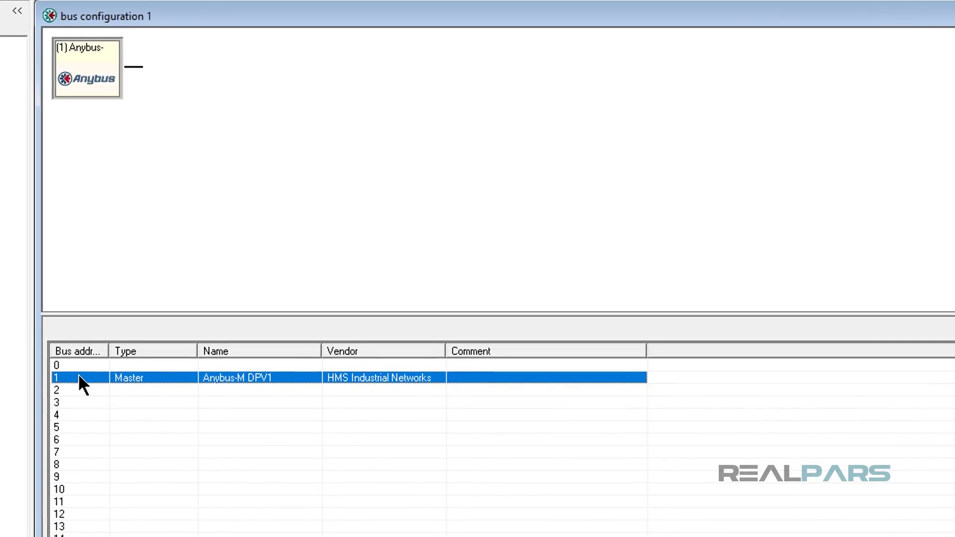
{"action": "double_click", "coordinate": [104, 90]}
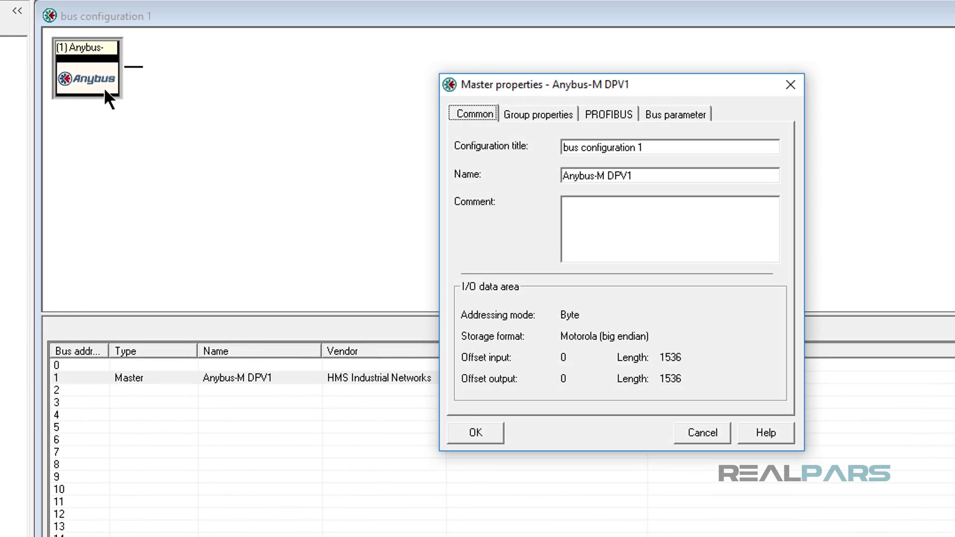
{"action": "left_click", "coordinate": [672, 116]}
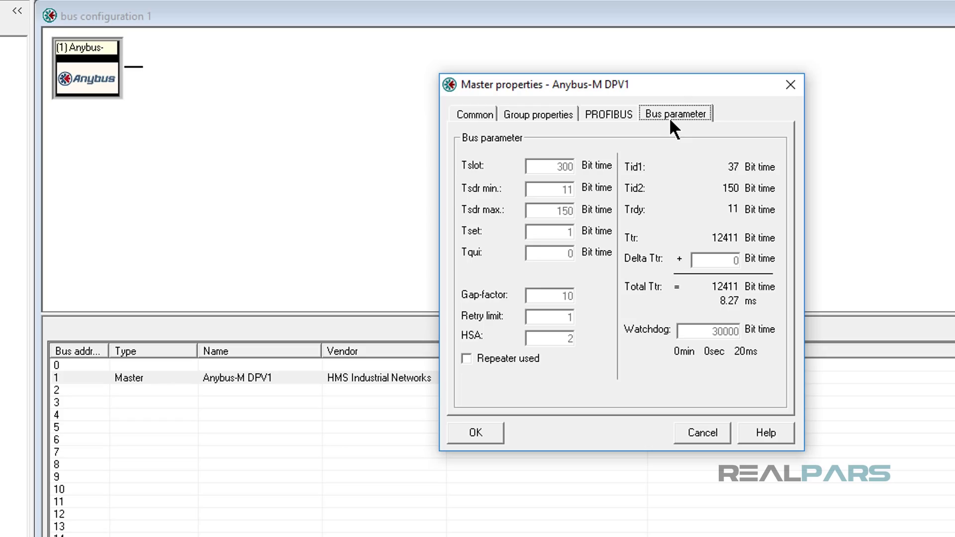
{"action": "left_click", "coordinate": [458, 433]}
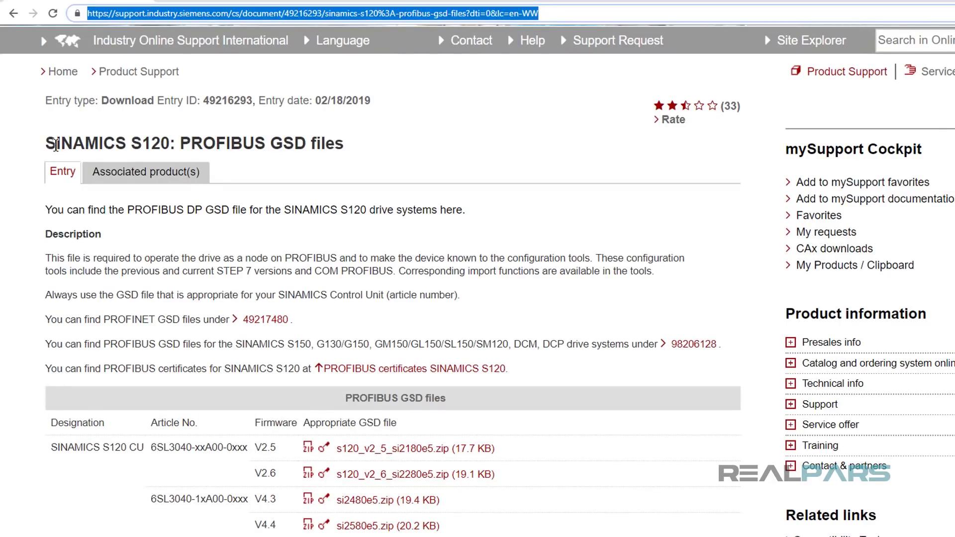
- Install the Siemens SINAMICS S120 GSD file SI2480E5.GSE from the GS FILES folder, including its picture SI80E5_N.BMP
{"action": "left_click_drag", "start_coordinate": [45, 143], "coordinate": [346, 147]}
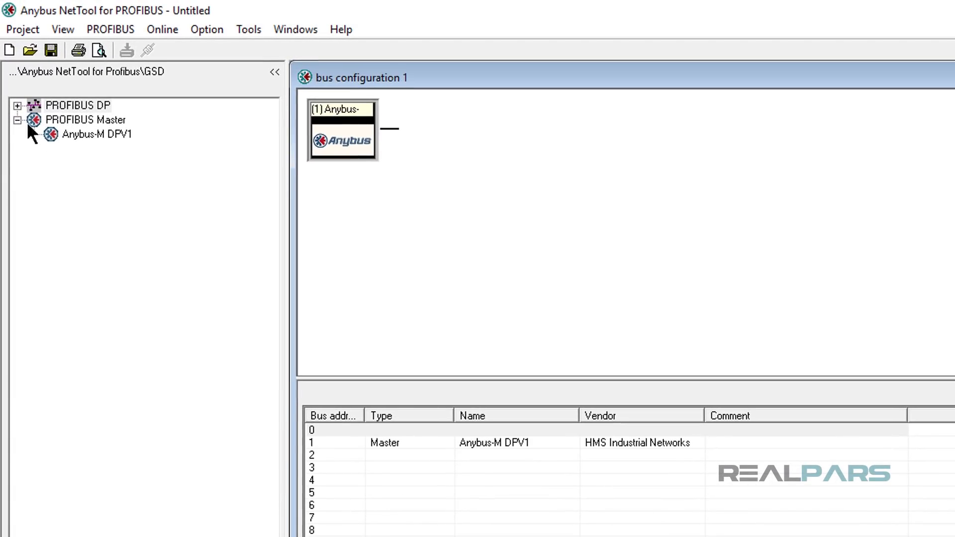
{"action": "left_click", "coordinate": [17, 106]}
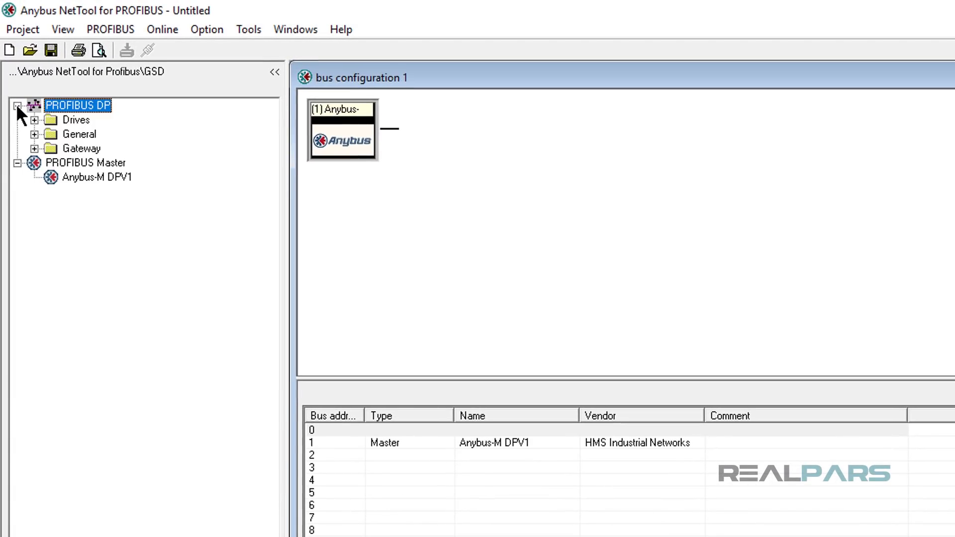
{"action": "right_click", "coordinate": [49, 122]}
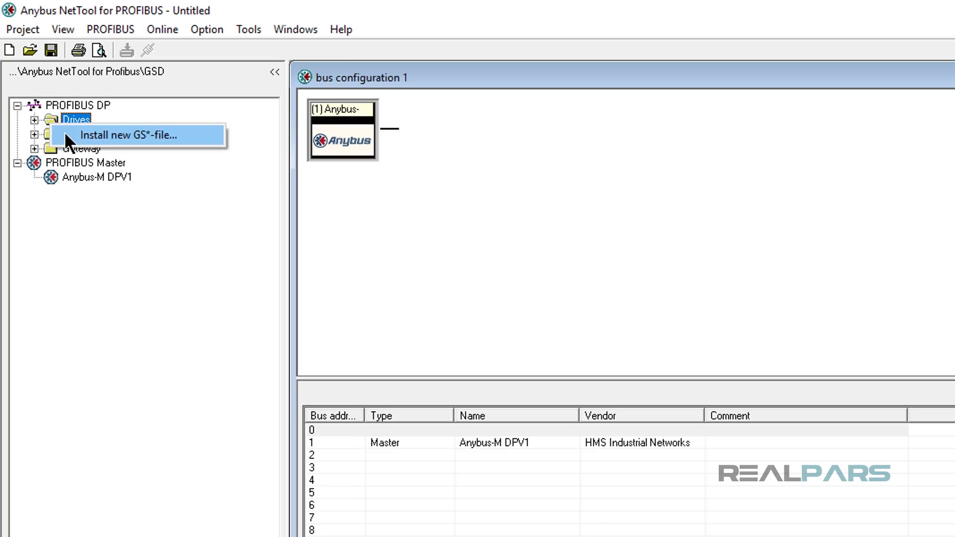
{"action": "left_click", "coordinate": [65, 135]}
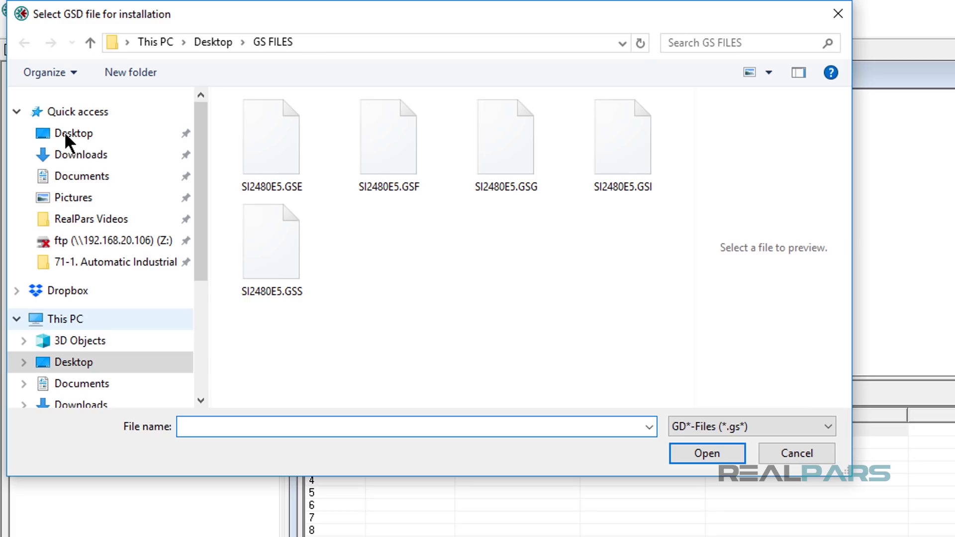
{"action": "double_click", "coordinate": [276, 154]}
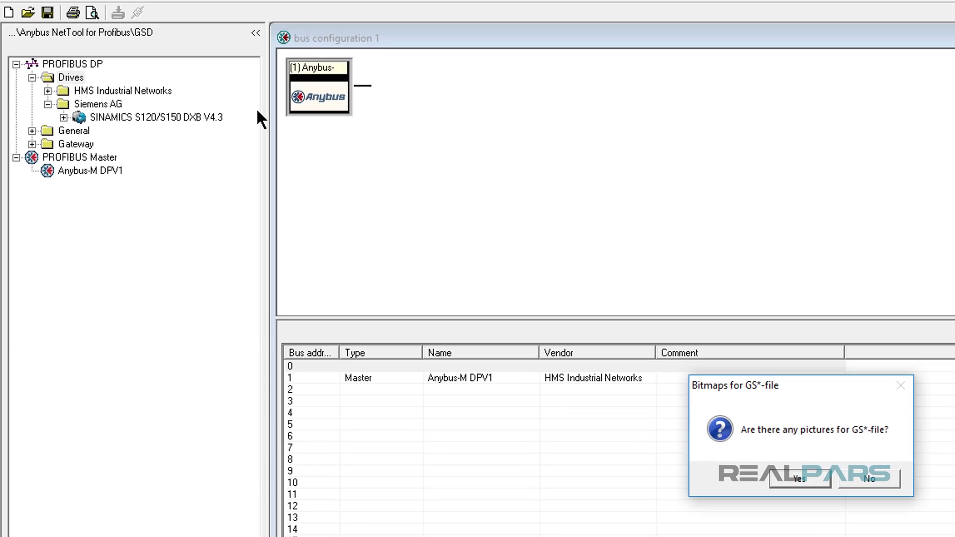
{"action": "left_click", "coordinate": [807, 482]}
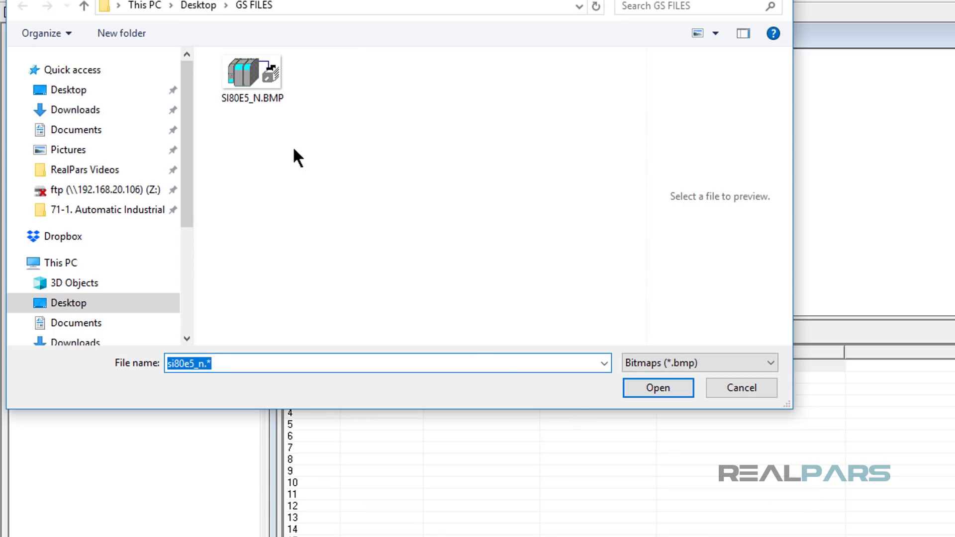
{"action": "double_click", "coordinate": [272, 99]}
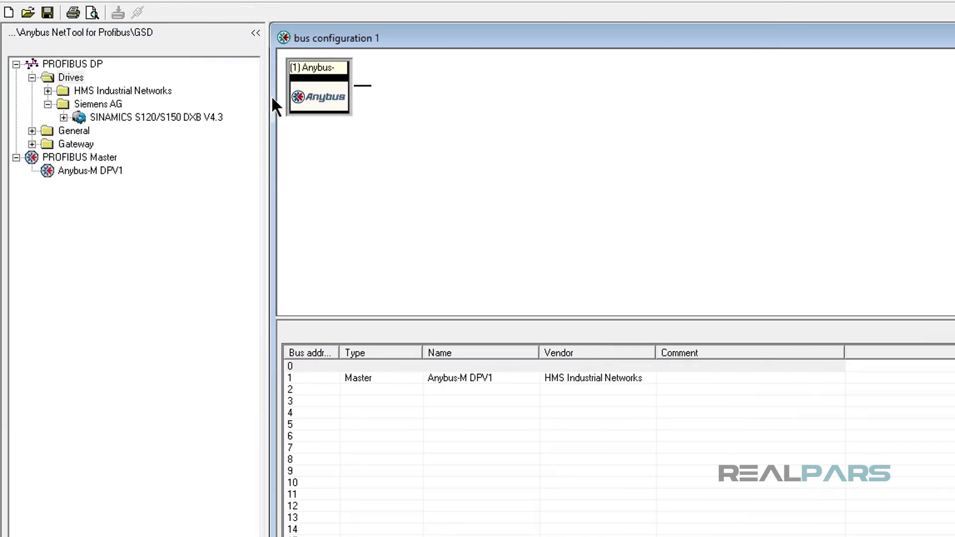
- Add the SINAMICS S120/S150 DXB V4.3 slave to the bus and review its common properties and parameter assignment
{"action": "left_click", "coordinate": [204, 123]}
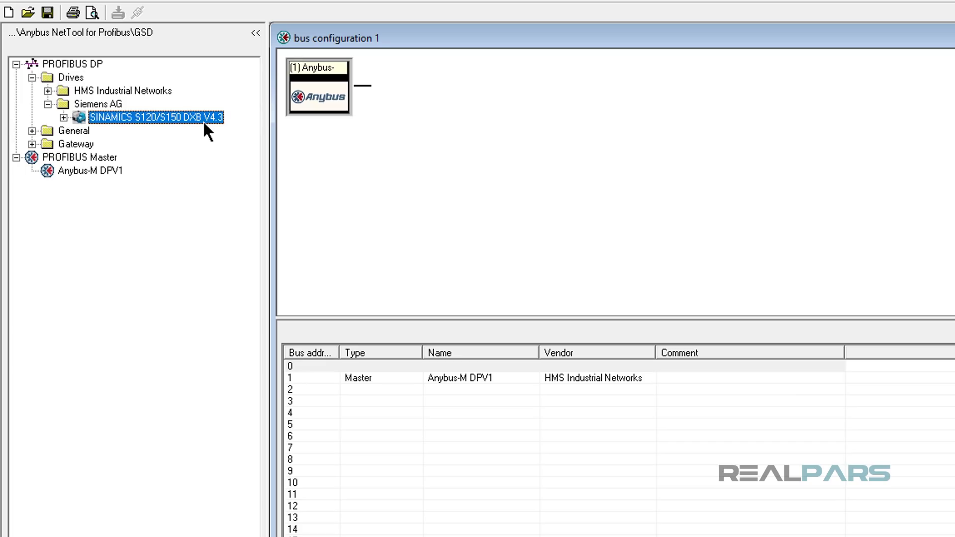
{"action": "left_click_drag", "start_coordinate": [204, 124], "coordinate": [520, 127]}
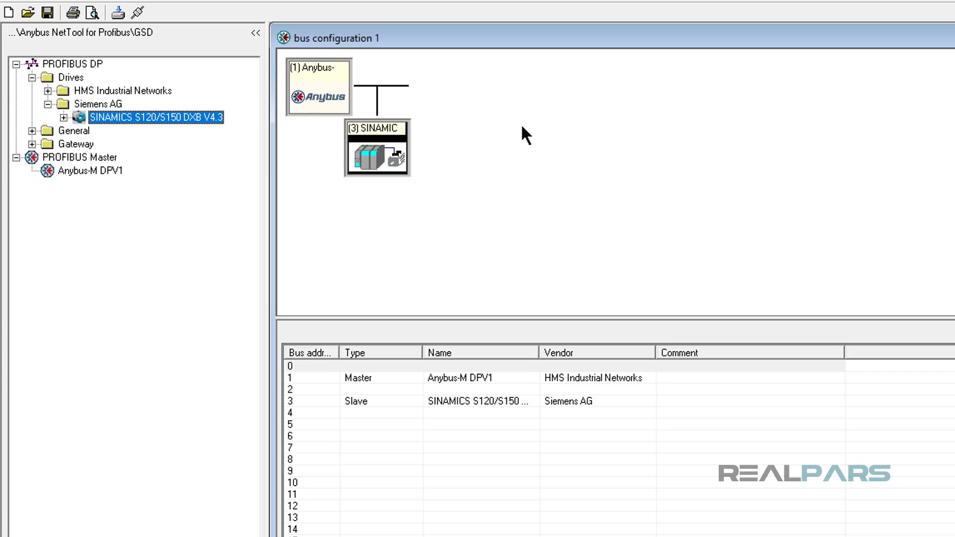
{"action": "double_click", "coordinate": [404, 162]}
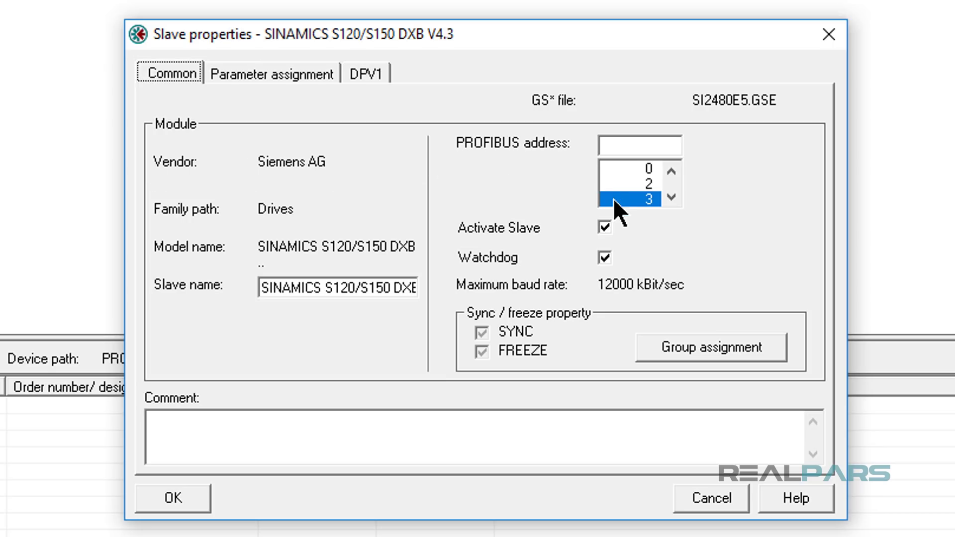
{"action": "left_click", "coordinate": [265, 79]}
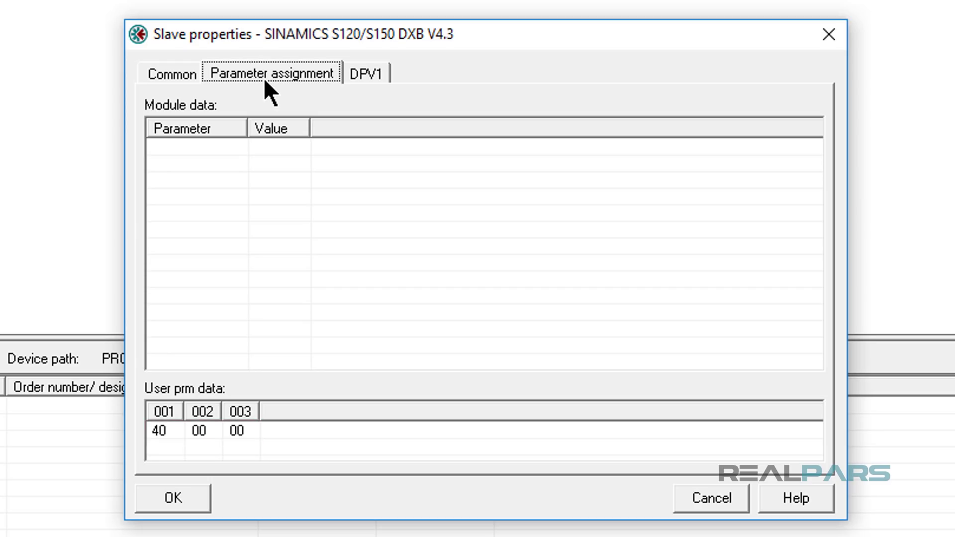
{"action": "left_click", "coordinate": [196, 496]}
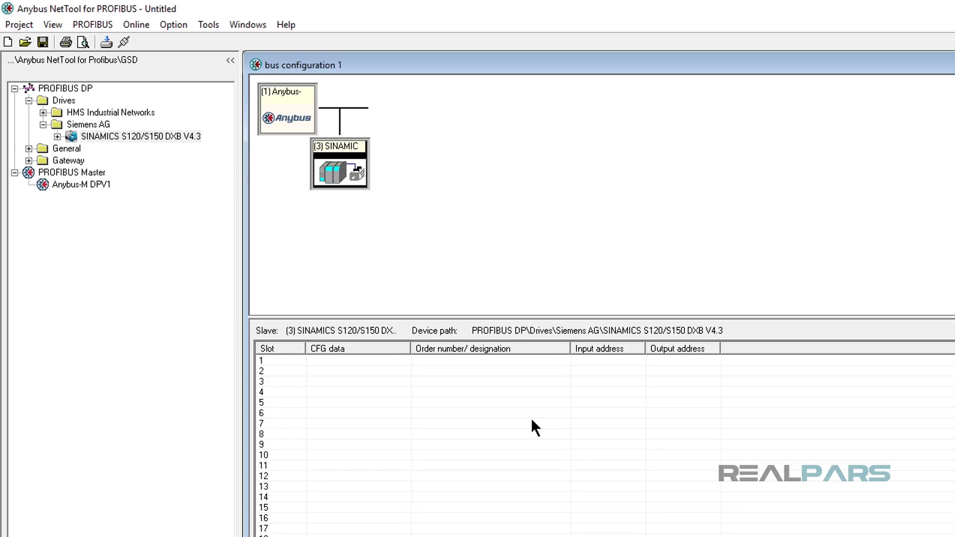
- Assign the SIEMENS telegram 392, PZD-3/15 module to slot 1 of the SINAMICS slave
{"action": "left_click", "coordinate": [58, 136]}
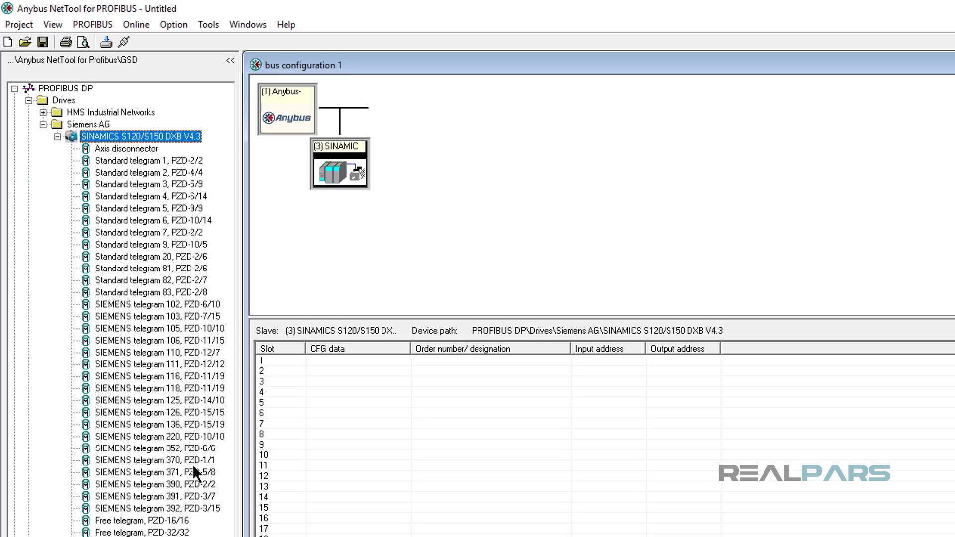
{"action": "left_click", "coordinate": [194, 509]}
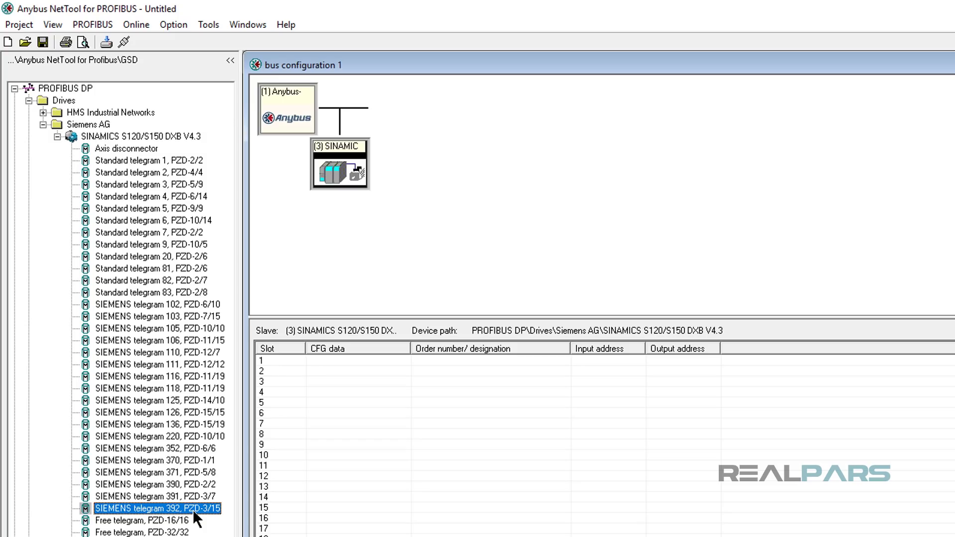
{"action": "left_click_drag", "start_coordinate": [195, 513], "coordinate": [300, 362]}
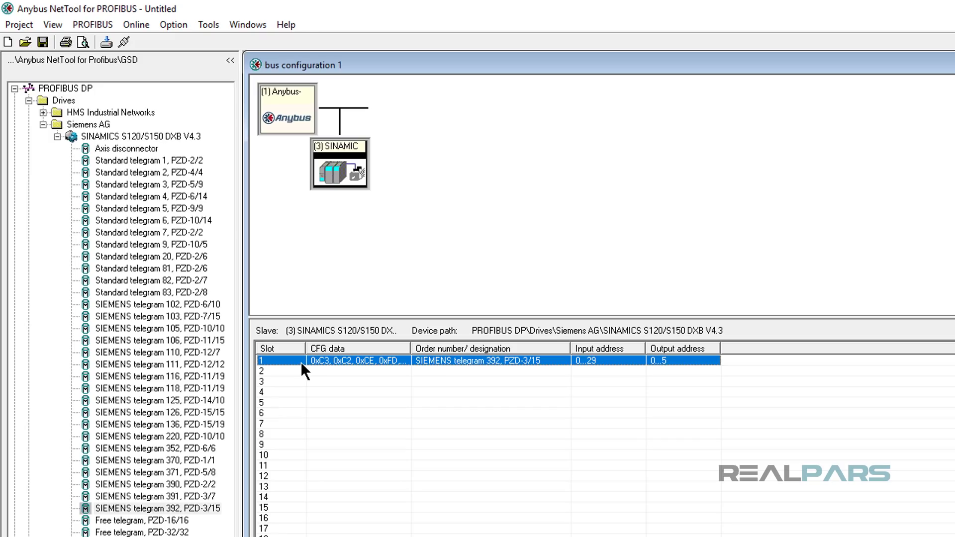
- Start the configuration download and create a serial transport path named "My new transport path" using COM-Port Transport Provider on COM port 1
{"action": "left_click", "coordinate": [136, 25]}
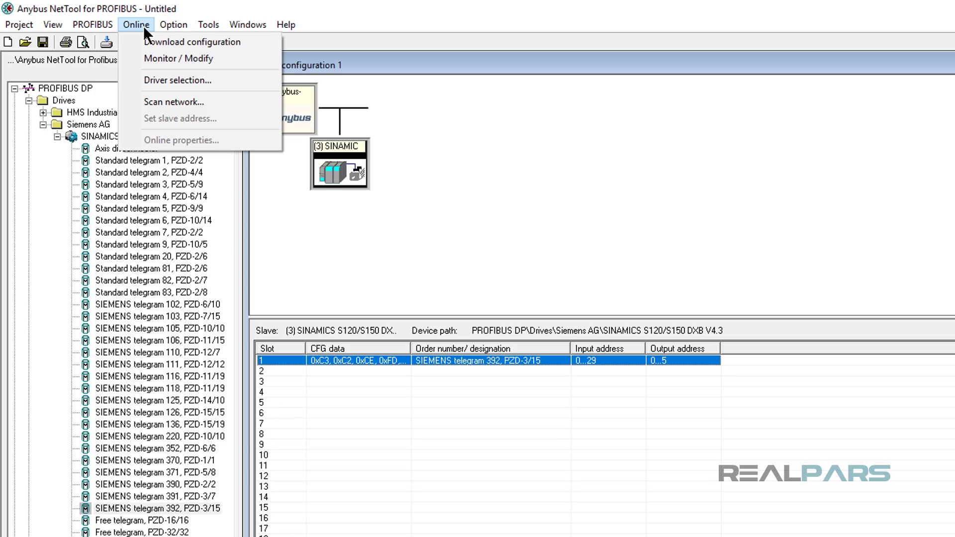
{"action": "left_click", "coordinate": [139, 42]}
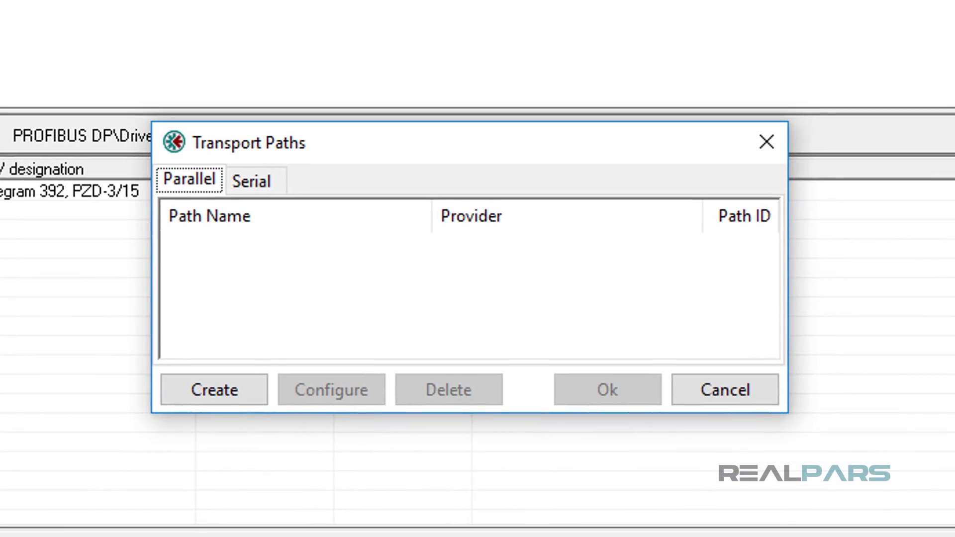
{"action": "left_click", "coordinate": [242, 185]}
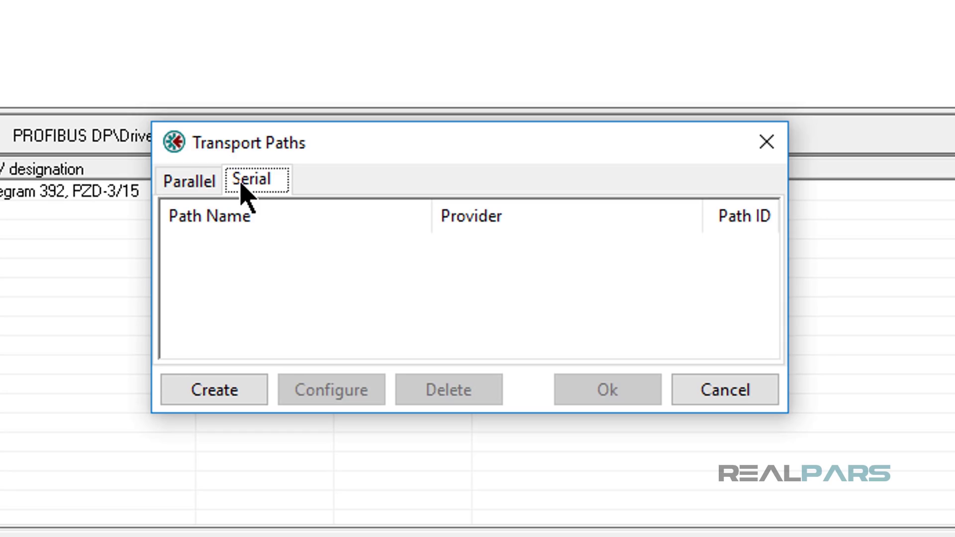
{"action": "left_click", "coordinate": [245, 399]}
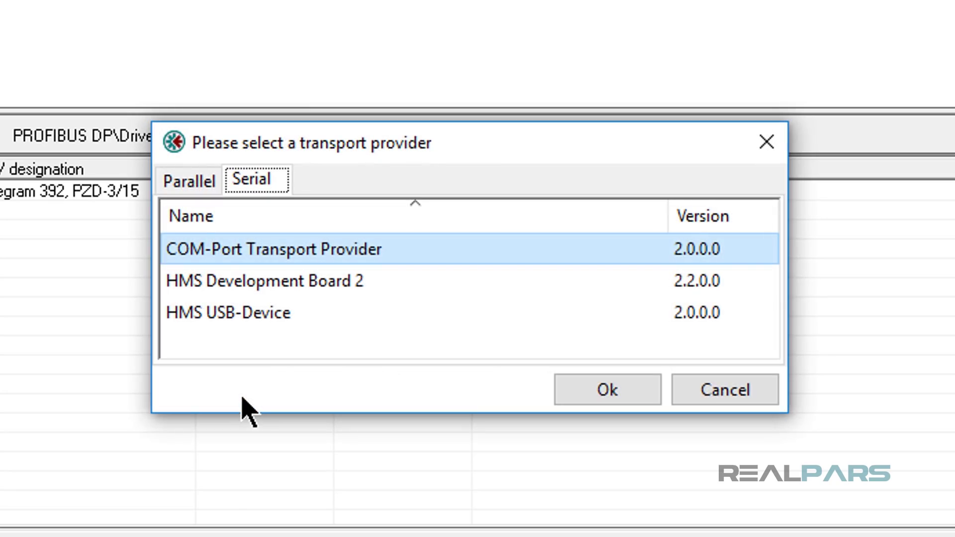
{"action": "left_click", "coordinate": [391, 253]}
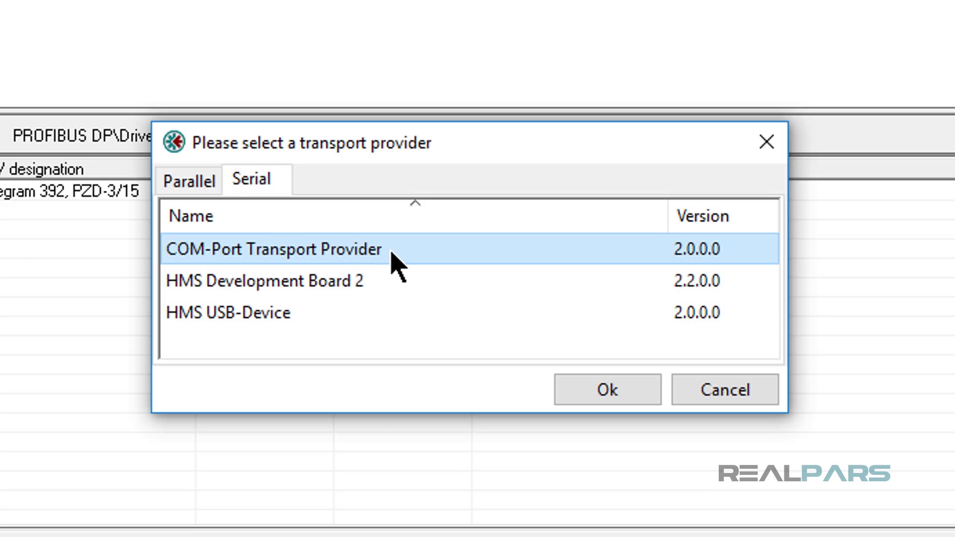
{"action": "left_click", "coordinate": [590, 393]}
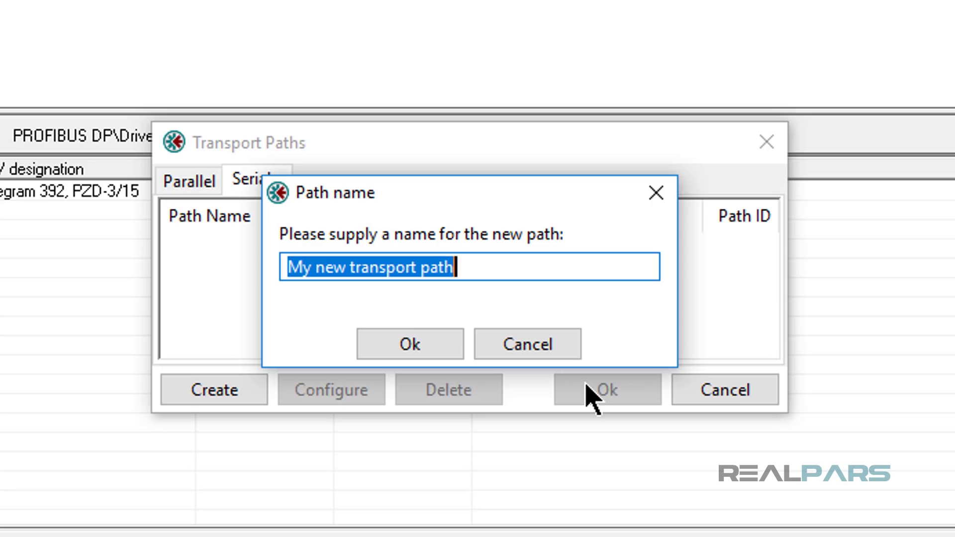
{"action": "left_click", "coordinate": [434, 341]}
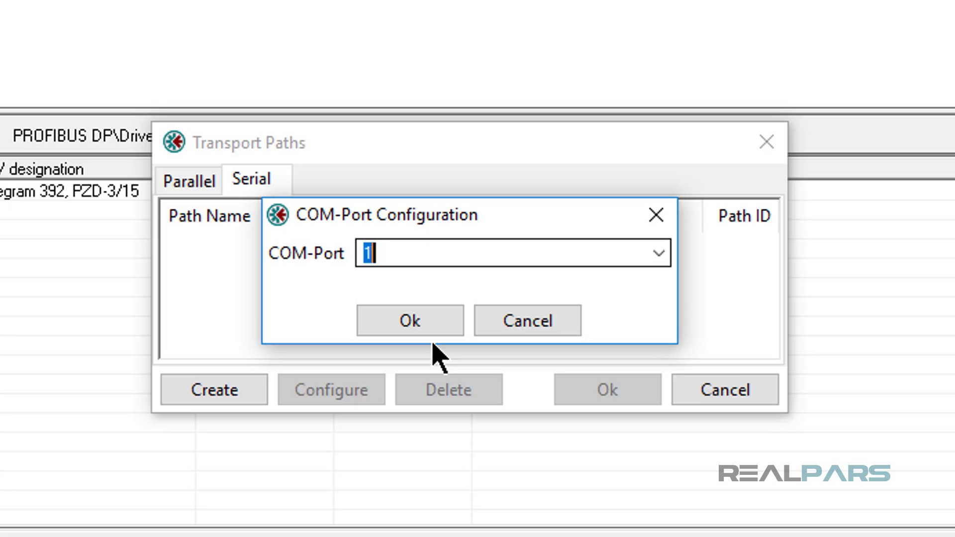
{"action": "left_click", "coordinate": [427, 323]}
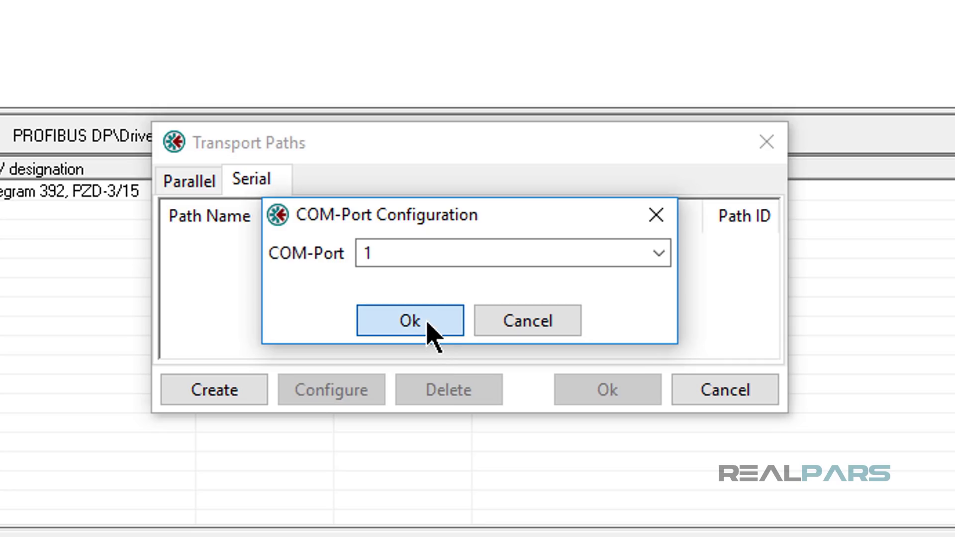